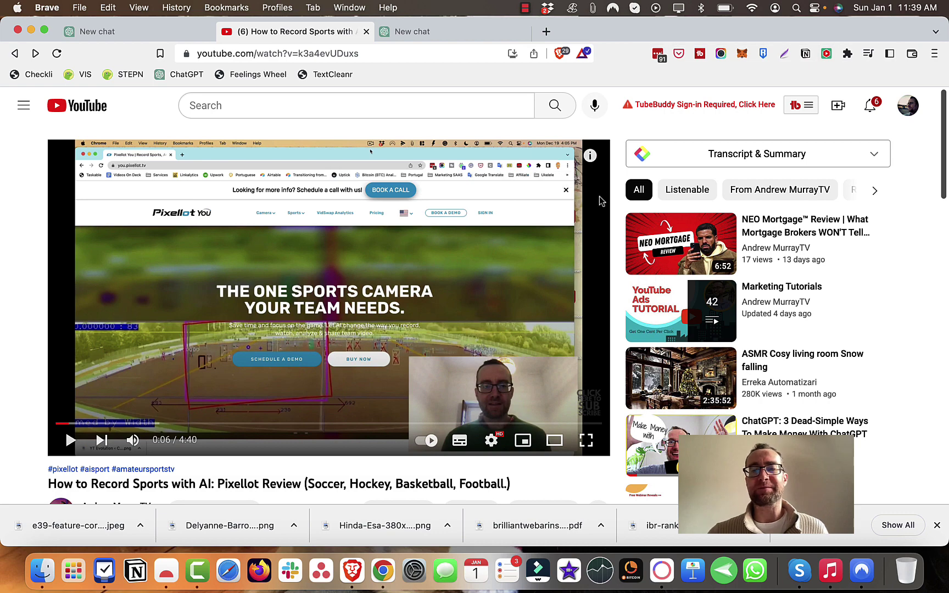
scroll(809, 263, "down", 3)
scroll(802, 301, "down", 2)
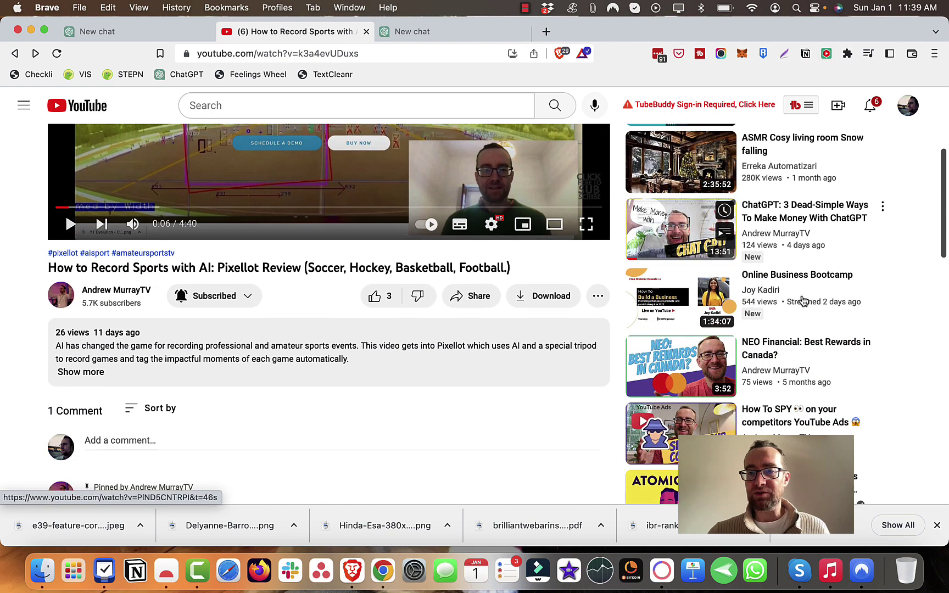
scroll(803, 299, "down", 1)
scroll(803, 300, "down", 1)
scroll(802, 300, "down", 1)
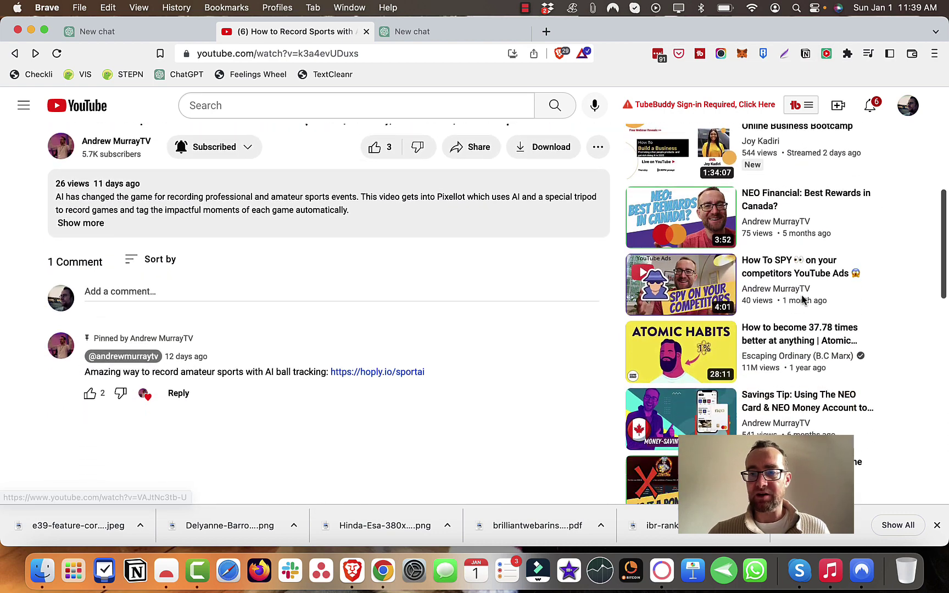
scroll(803, 300, "up", 1)
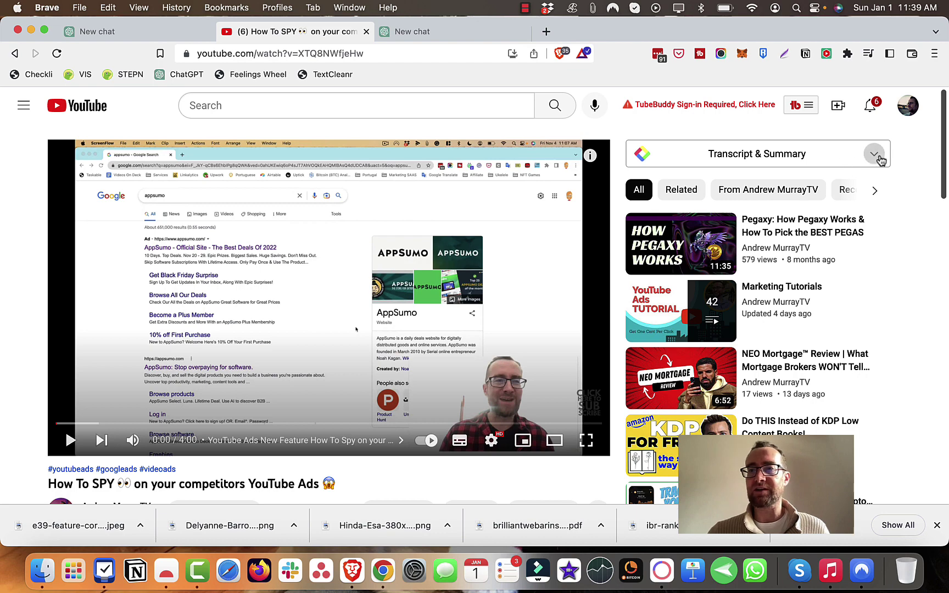
Step: Expand the Transcript & Summary panel to reveal the timestamped English transcript
left_click(876, 155)
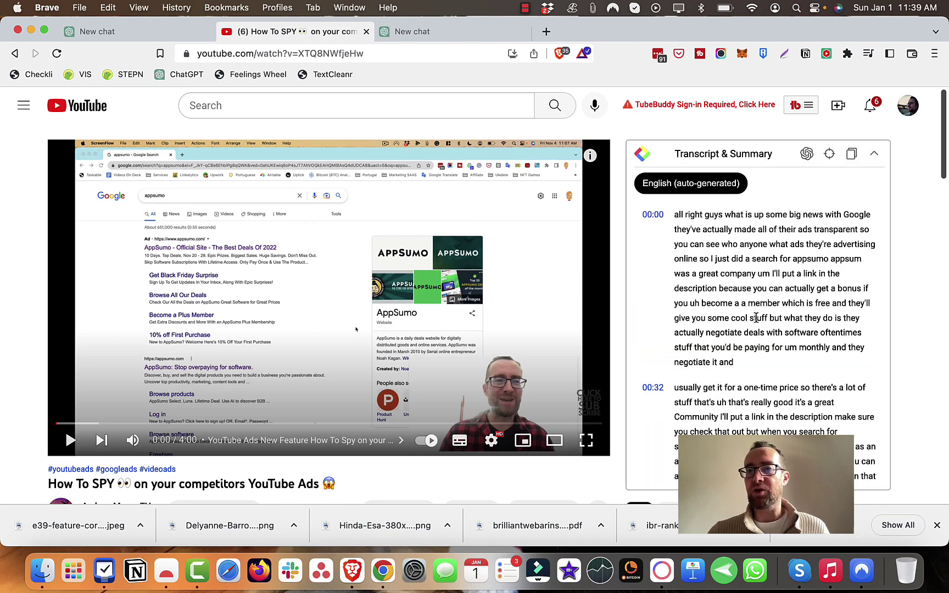
scroll(756, 318, "down", 3)
scroll(756, 317, "down", 8)
scroll(756, 317, "up", 12)
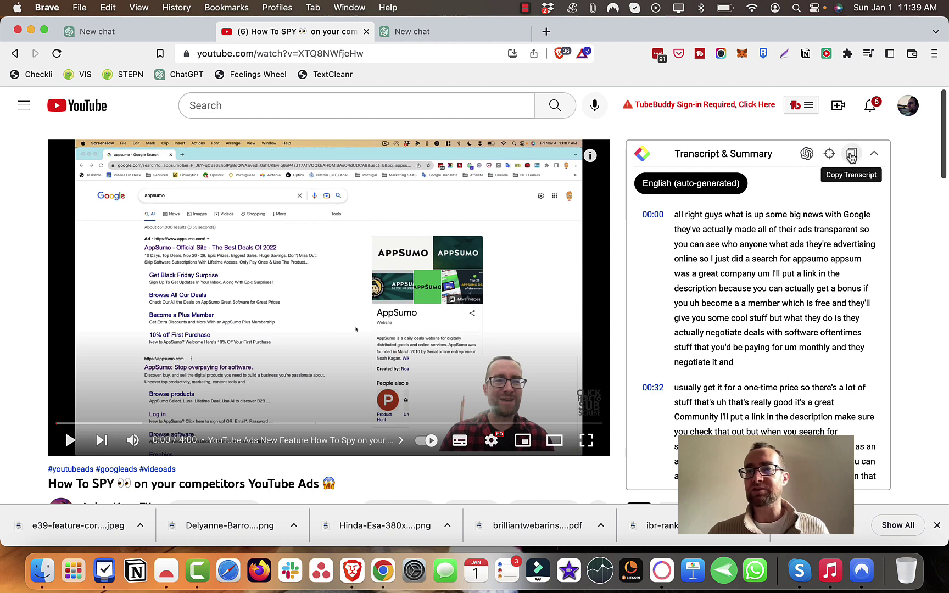
Step: Send the video transcript to a new ChatGPT chat via the View AI Summary icon
left_click(808, 157)
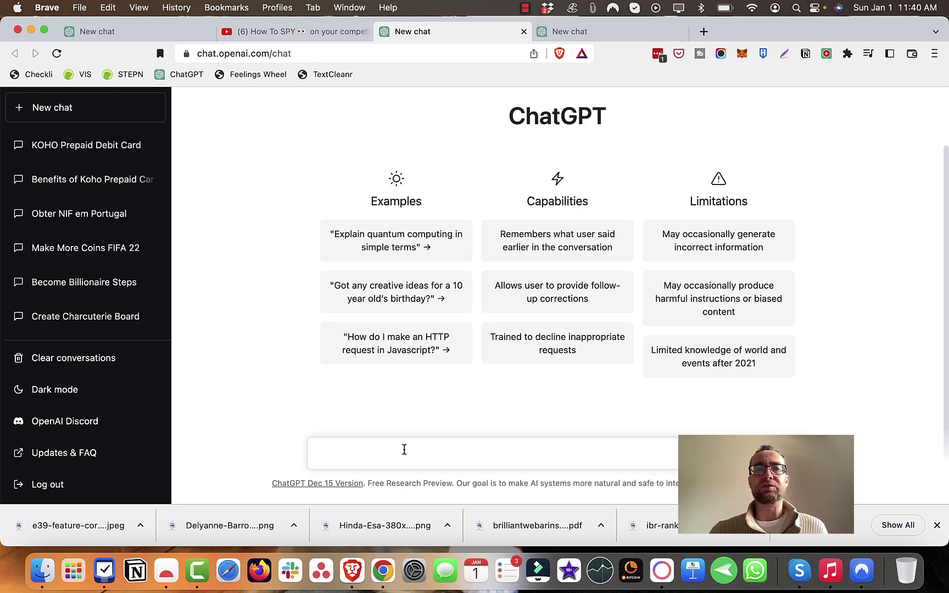
Step: Paste the transcript prompt ending in "Video Summary:" and submit it to ChatGPT
key("super+v")
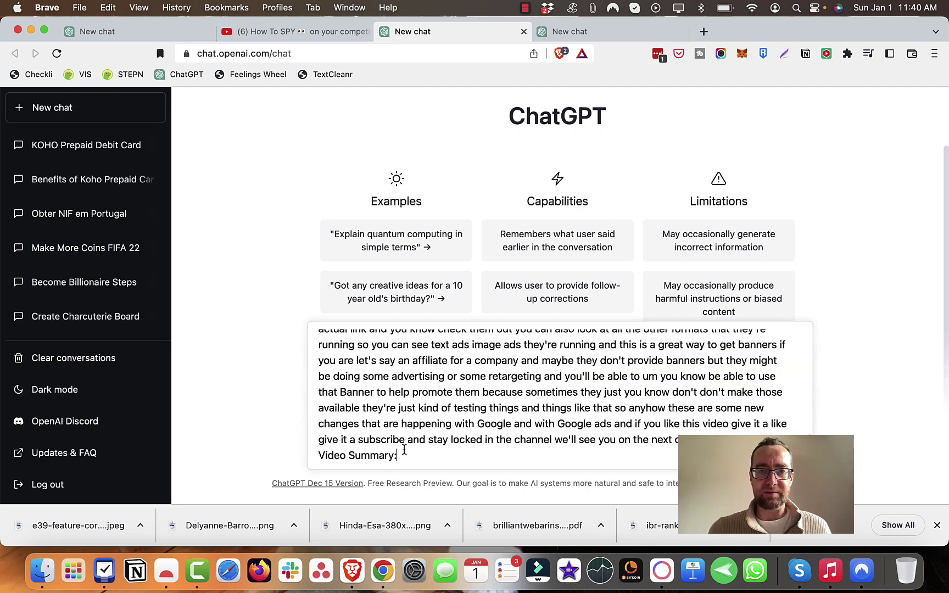
key("Return")
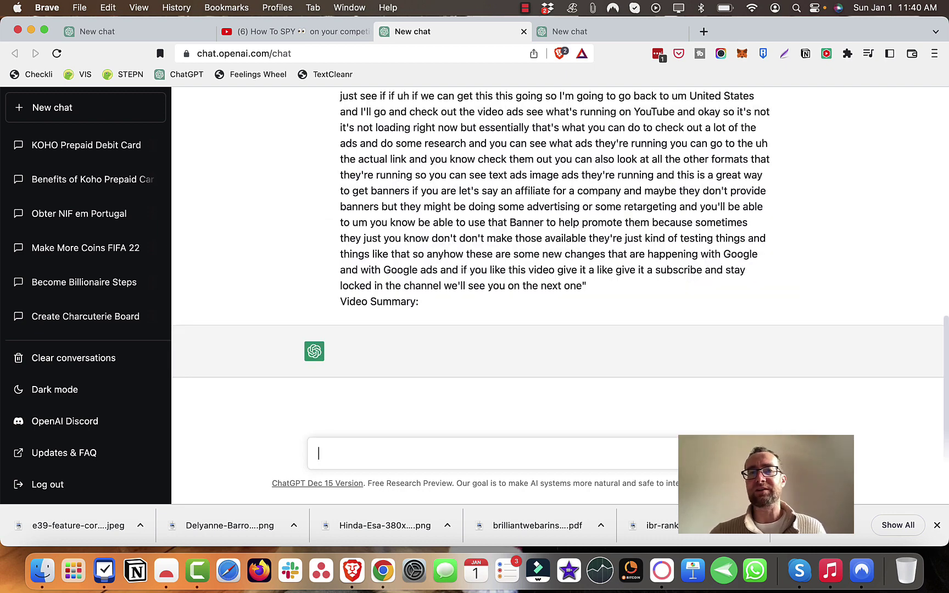